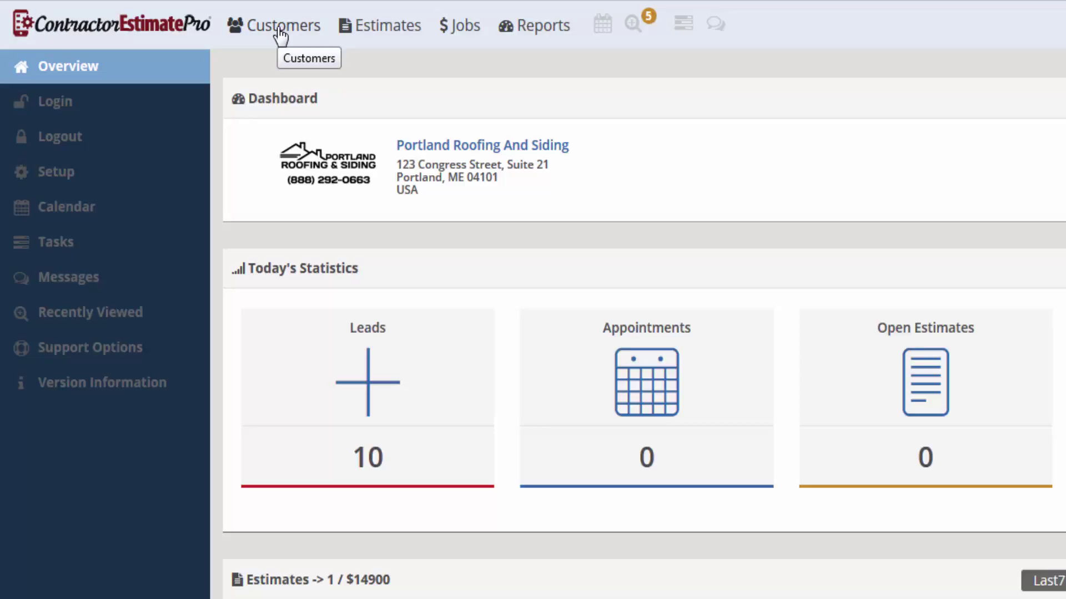
Open a blank new customer form from the Customers menu
{"action": "left_click", "coordinate": [281, 30]}
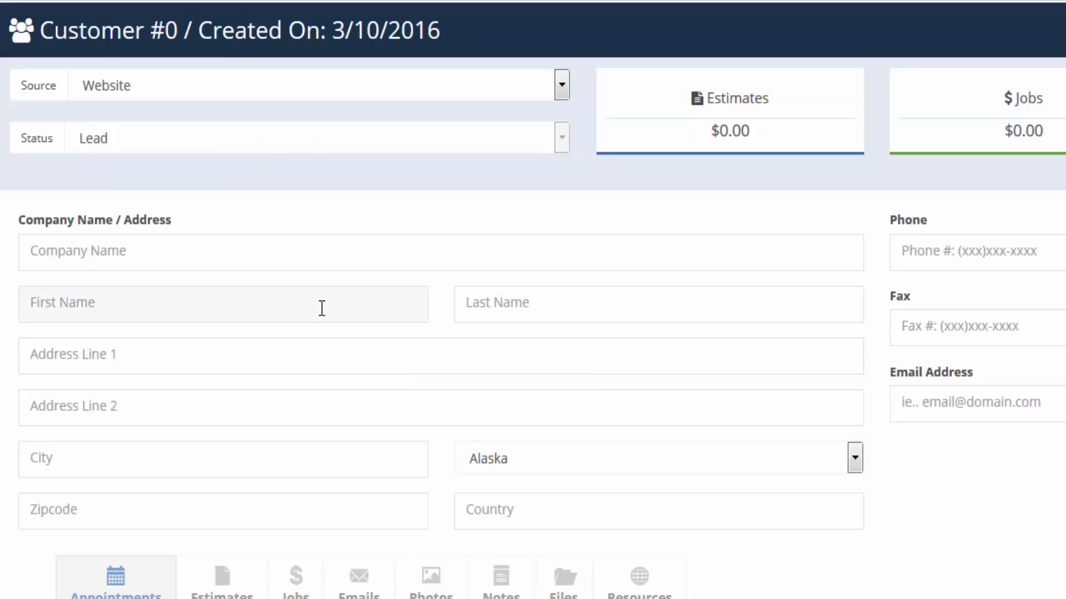
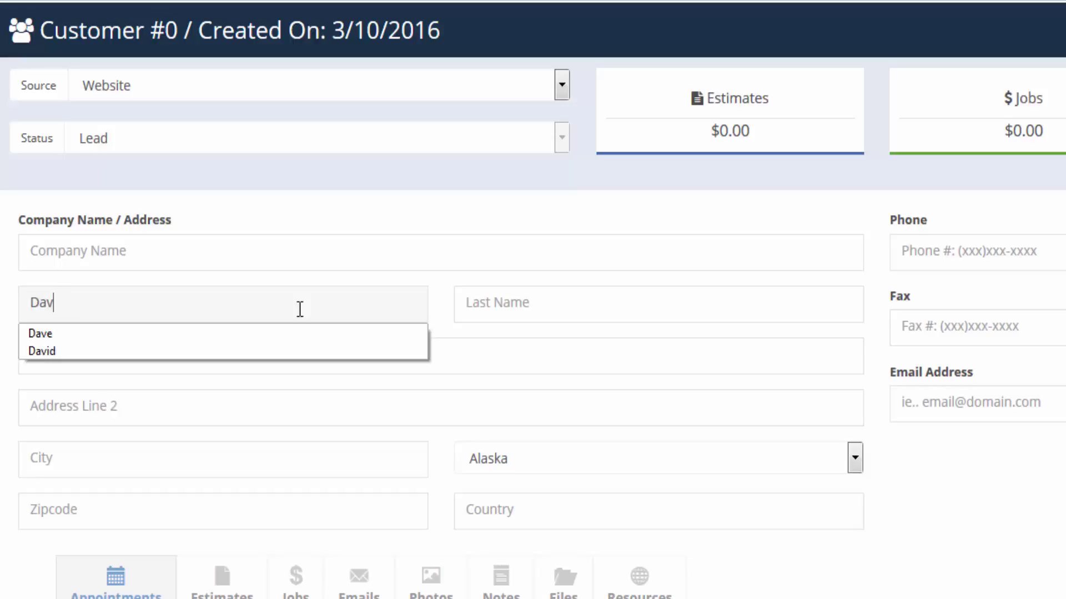
{"action": "key", "text": "Tab"}
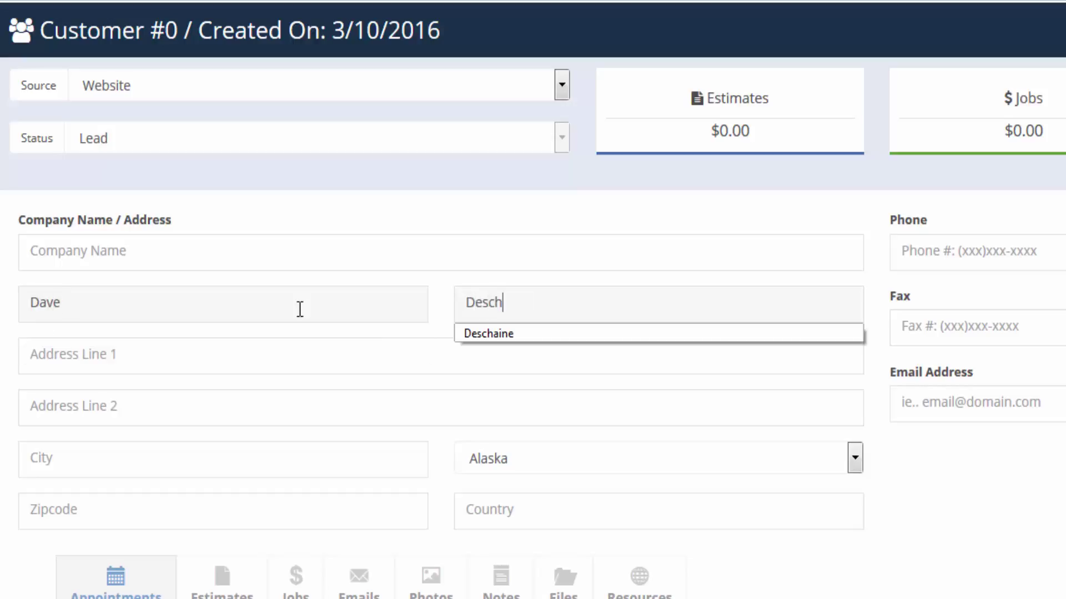
{"action": "key", "text": "Tab"}
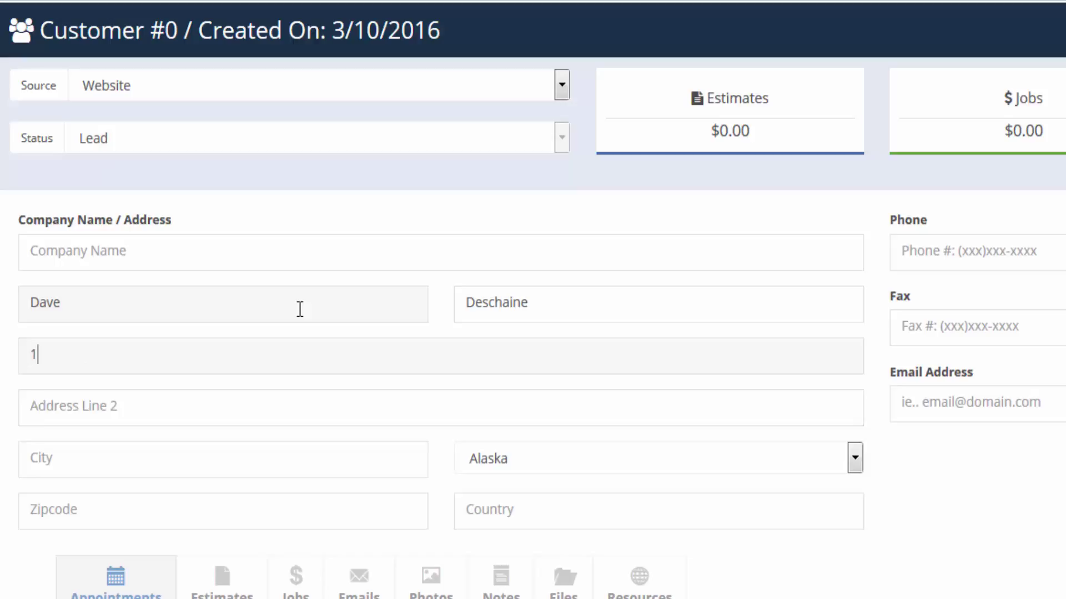
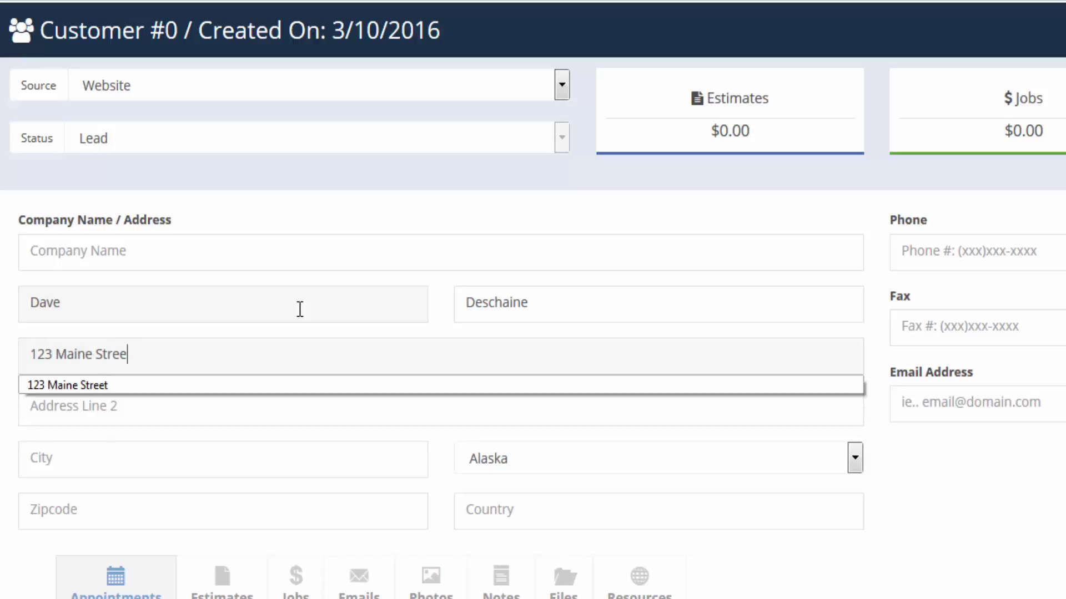
{"action": "key", "text": "Tab"}
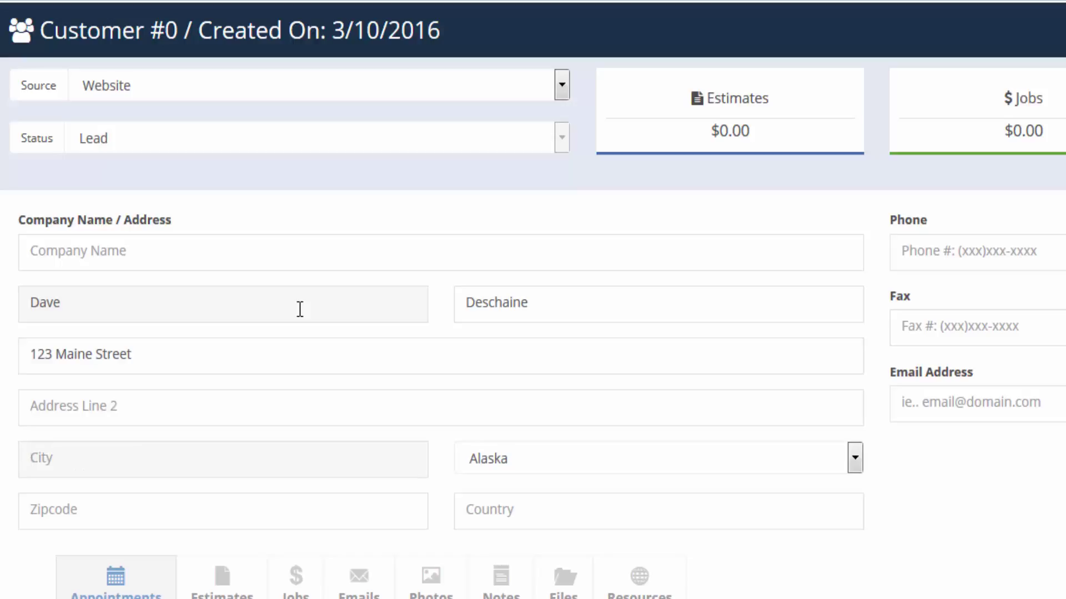
{"action": "key", "text": "Tab"}
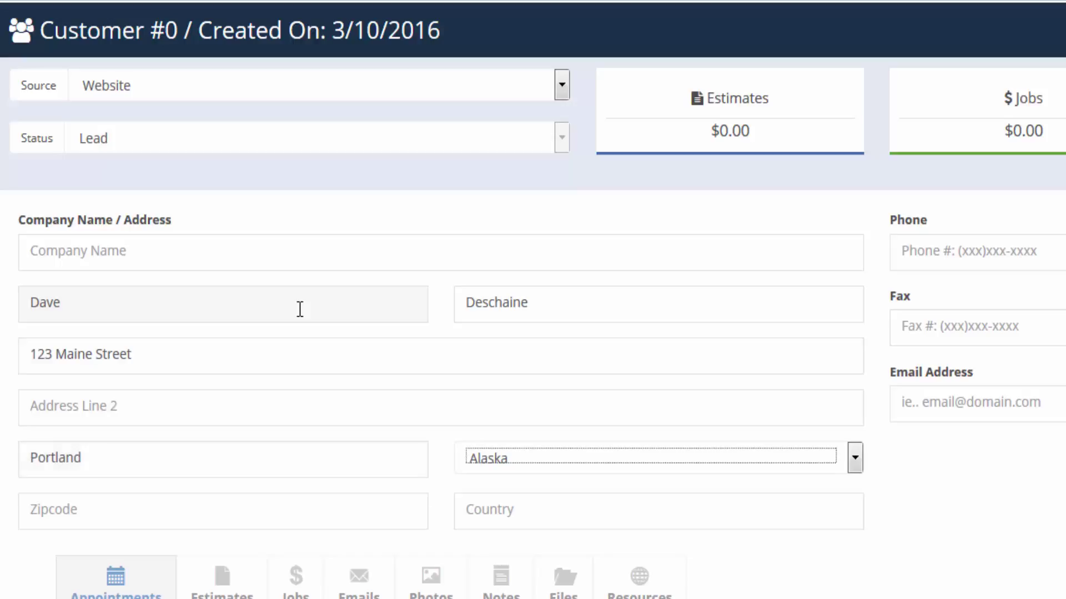
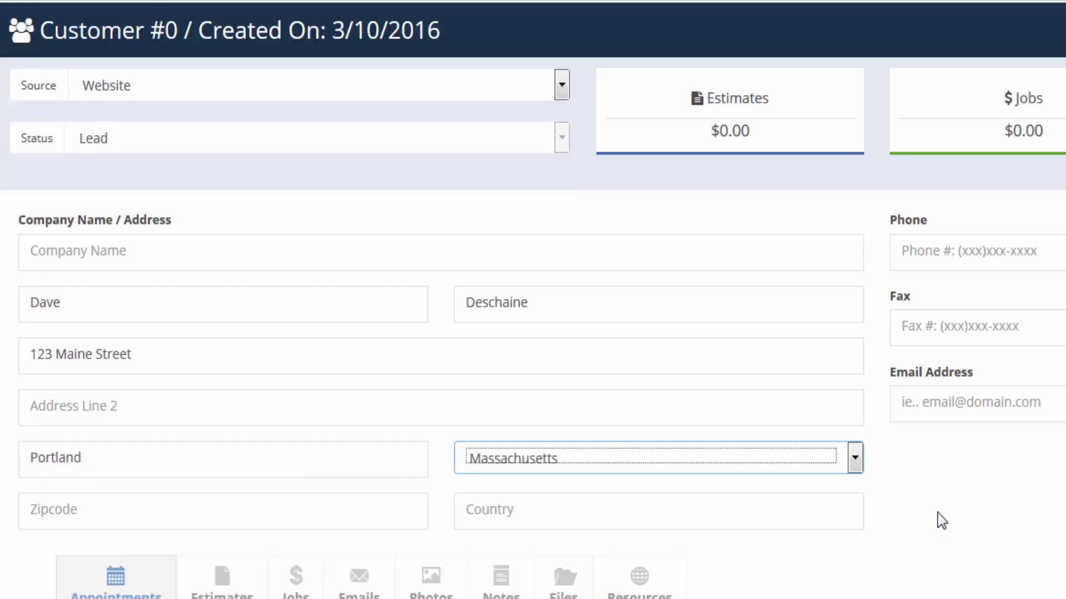
{"action": "left_click", "coordinate": [855, 460]}
{"action": "scroll", "coordinate": [650, 466], "scroll_direction": "down", "scroll_amount": 3}
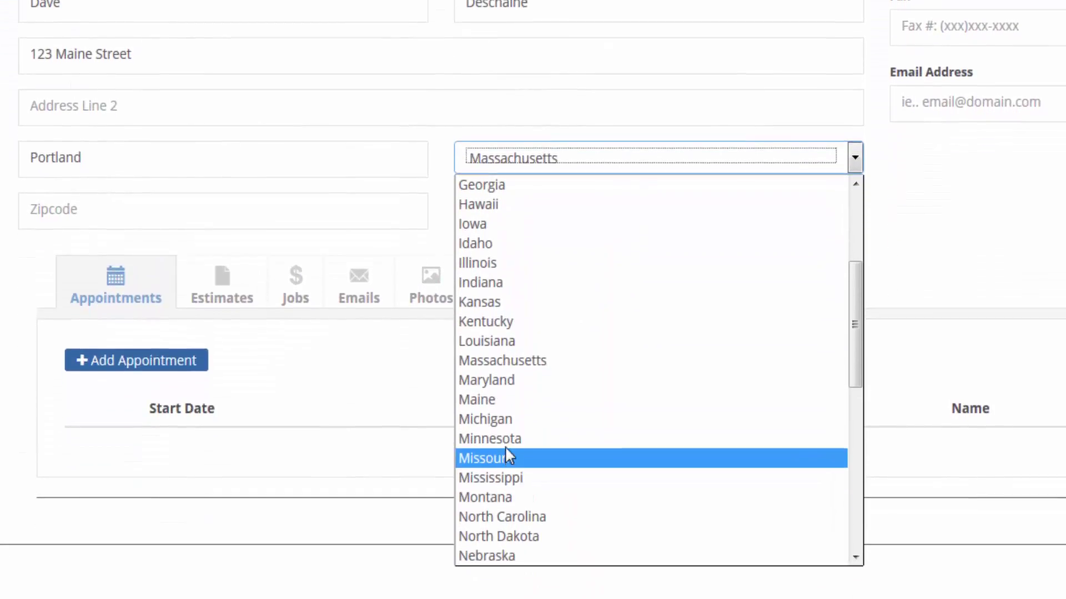
{"action": "left_click", "coordinate": [506, 406]}
{"action": "left_click", "coordinate": [263, 204]}
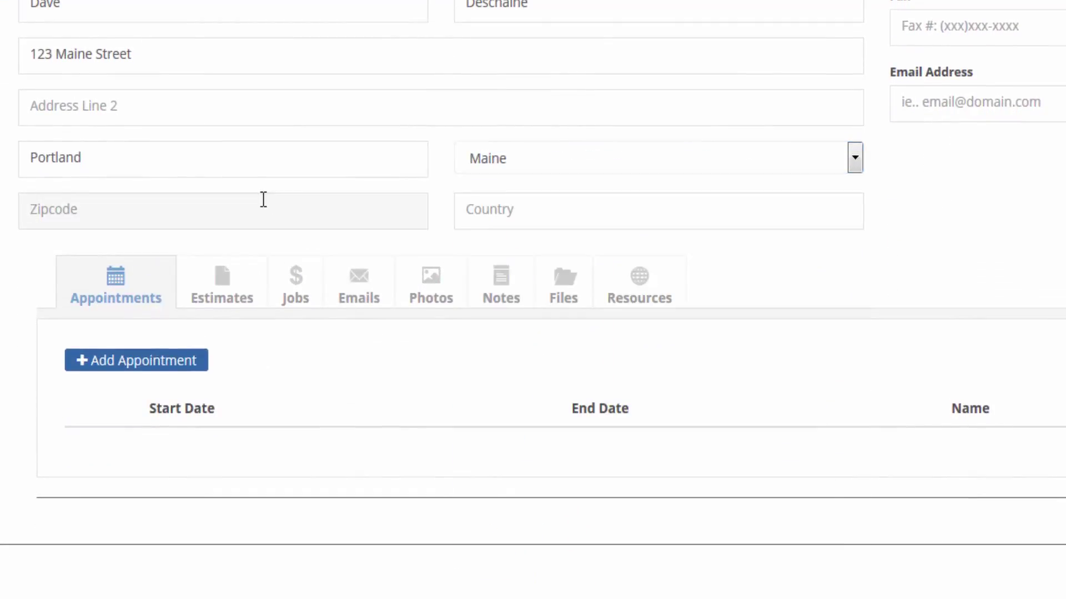
{"action": "type", "text": "04102"}
{"action": "key", "text": "Tab"}
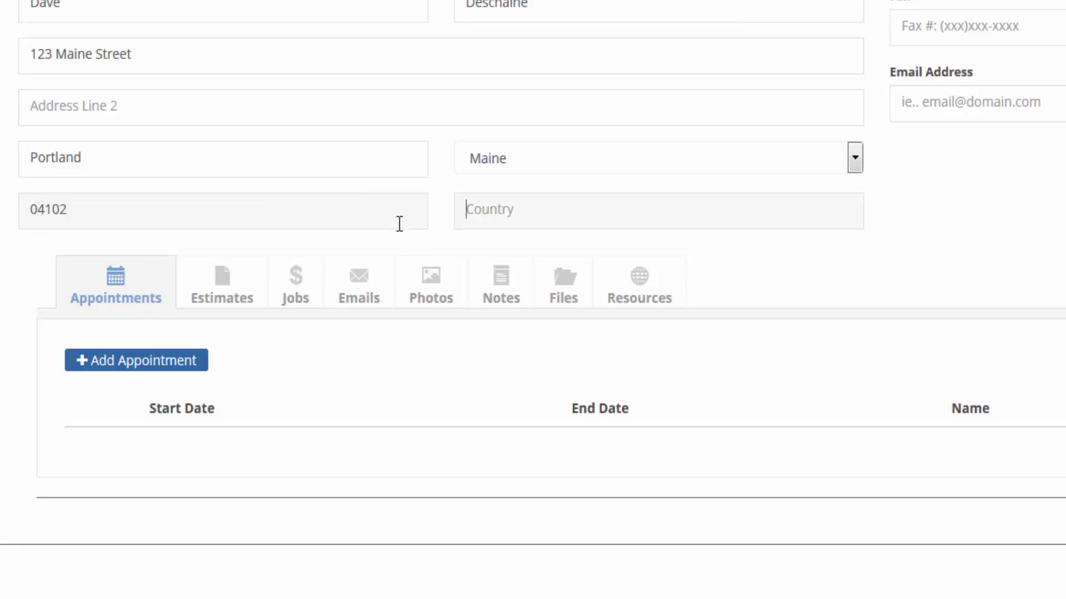
{"action": "type", "text": "USA"}
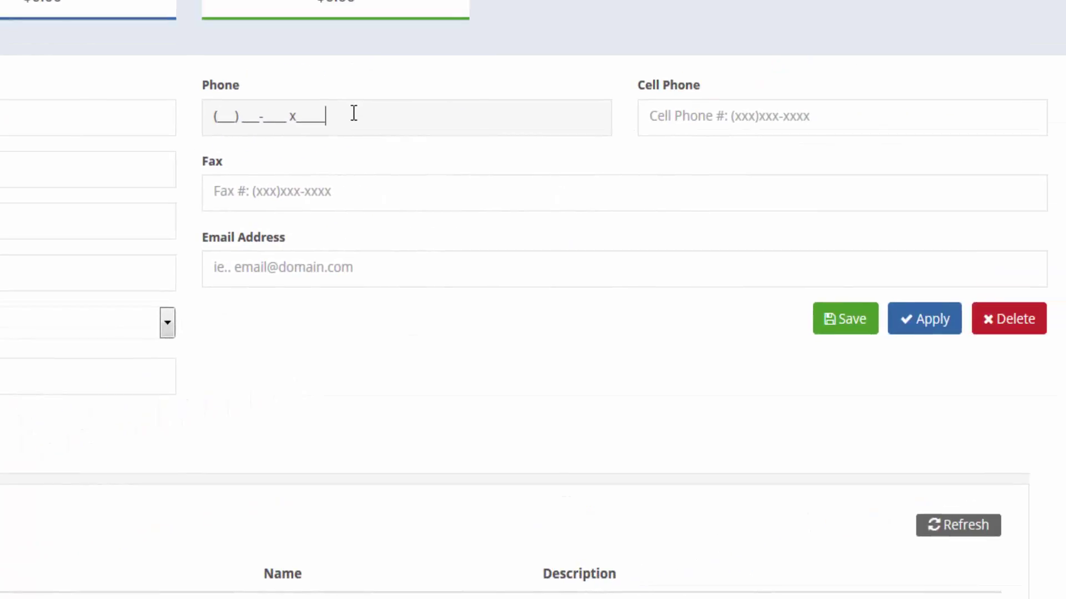
{"action": "key", "text": "Tab"}
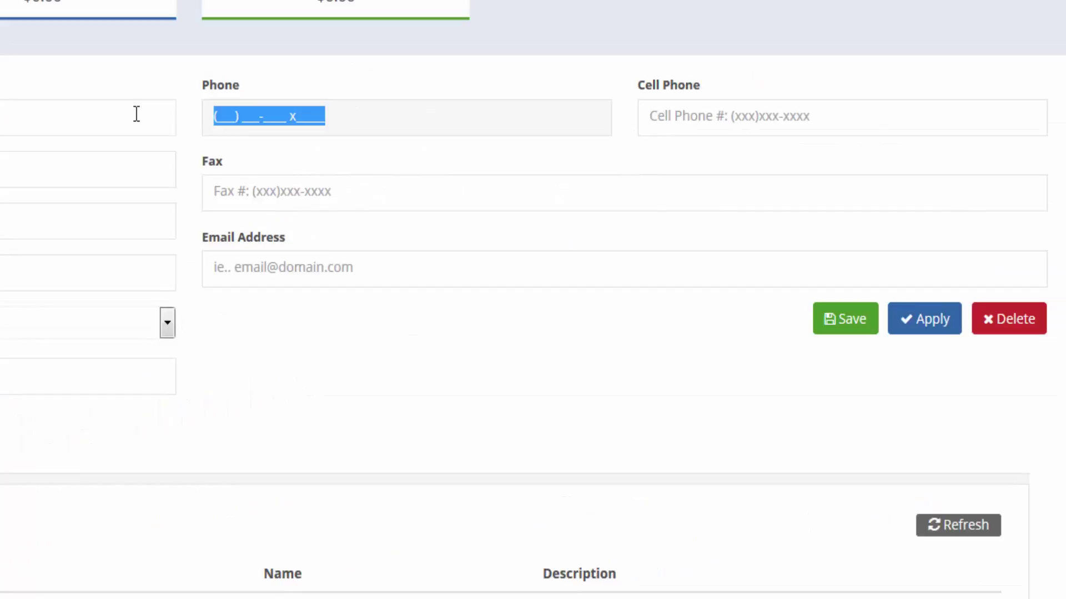
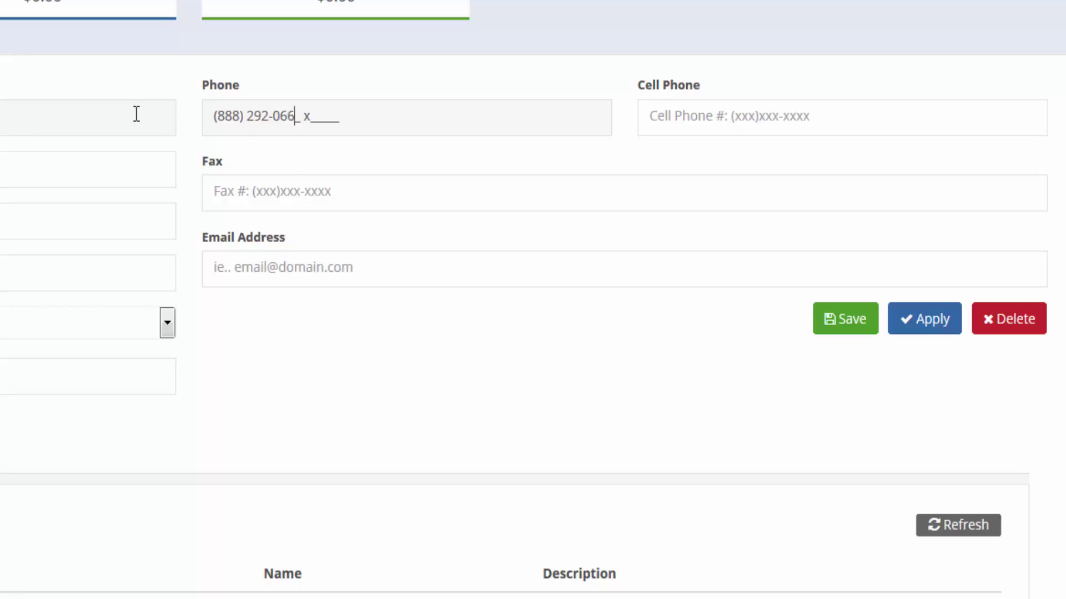
{"action": "key", "text": "Tab"}
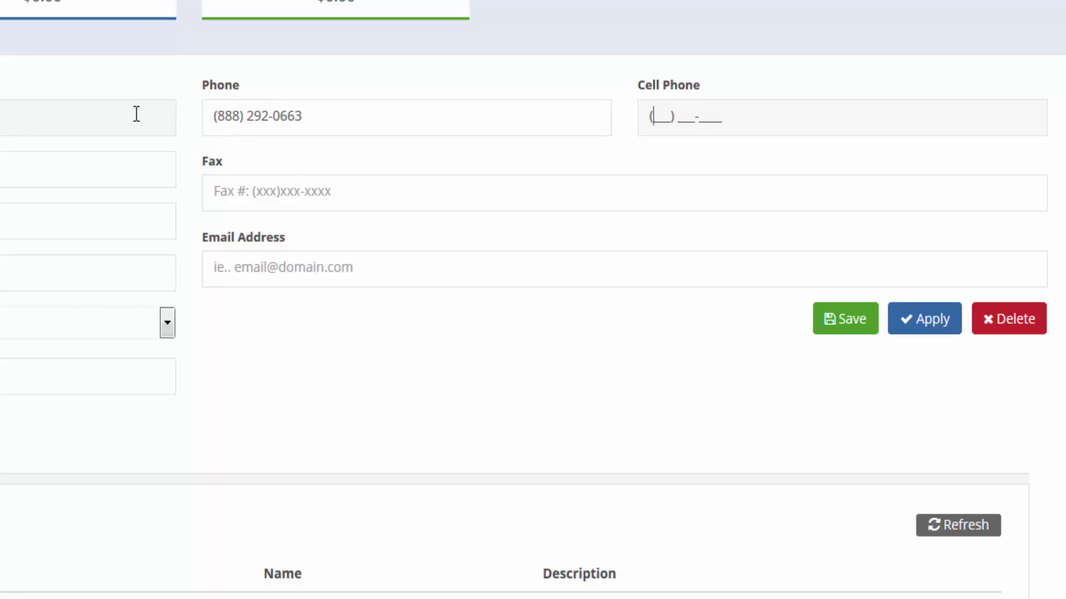
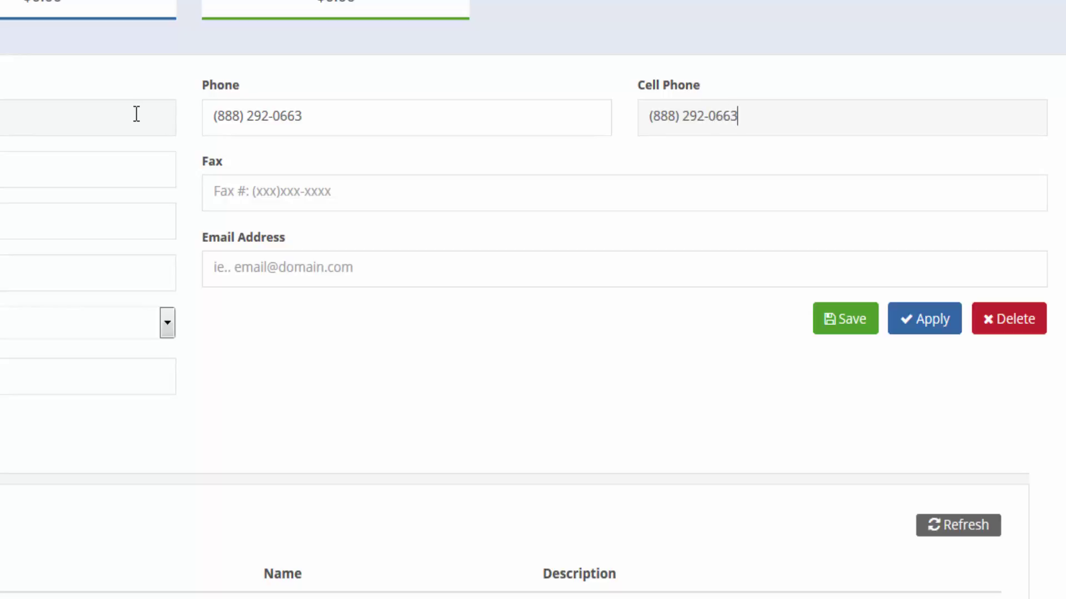
{"action": "key", "text": "Tab"}
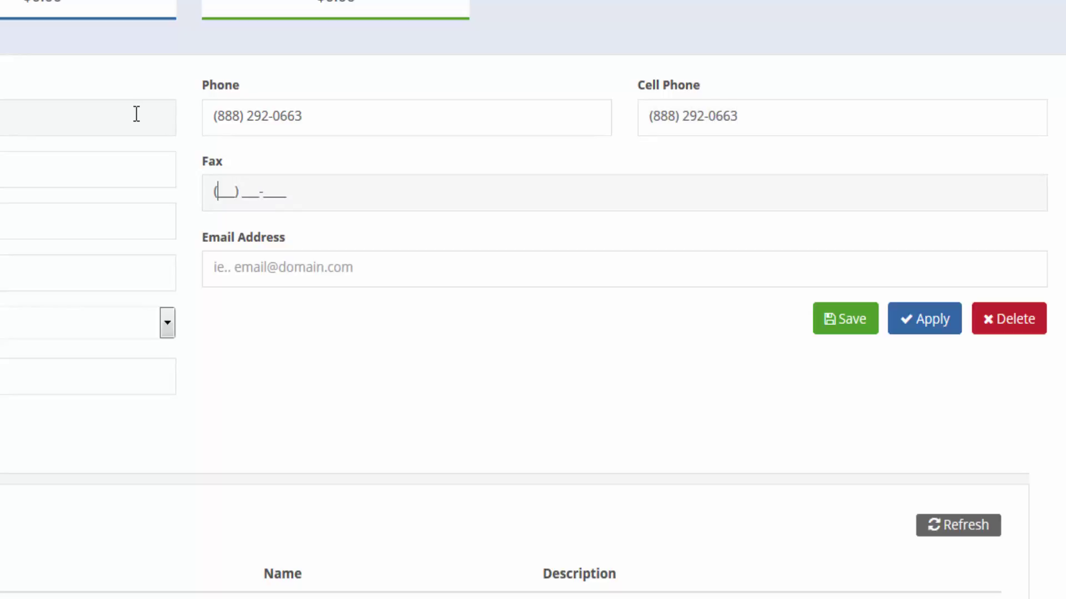
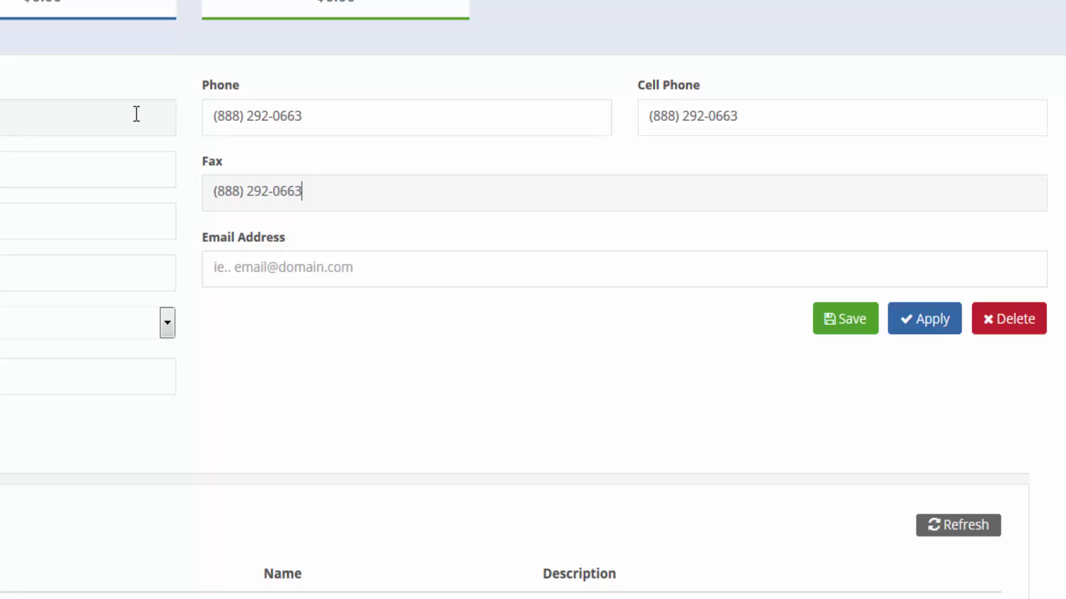
{"action": "key", "text": "Tab"}
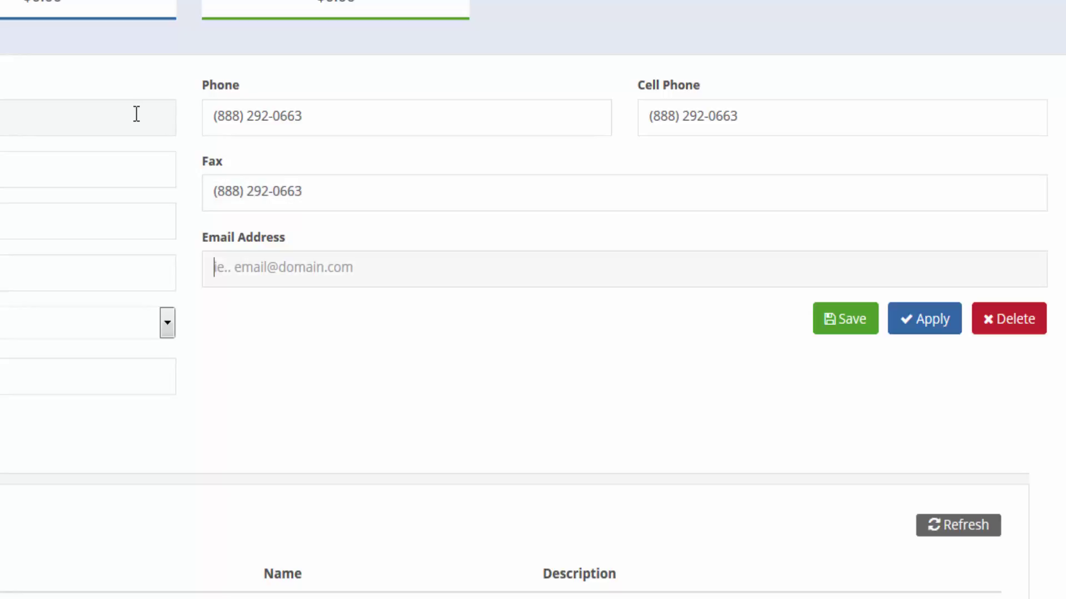
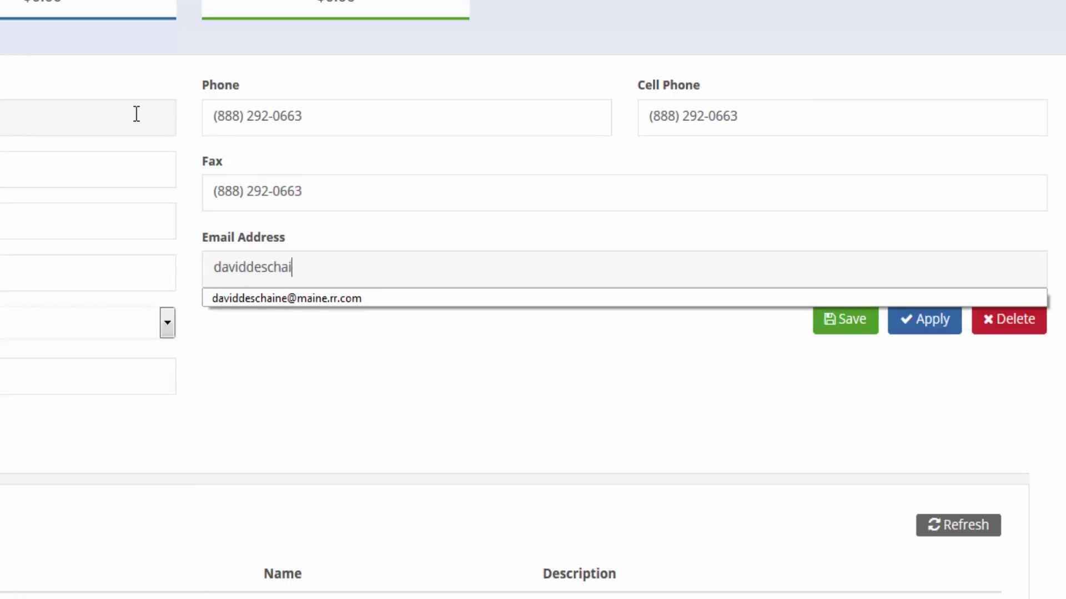
{"action": "left_click", "coordinate": [326, 300]}
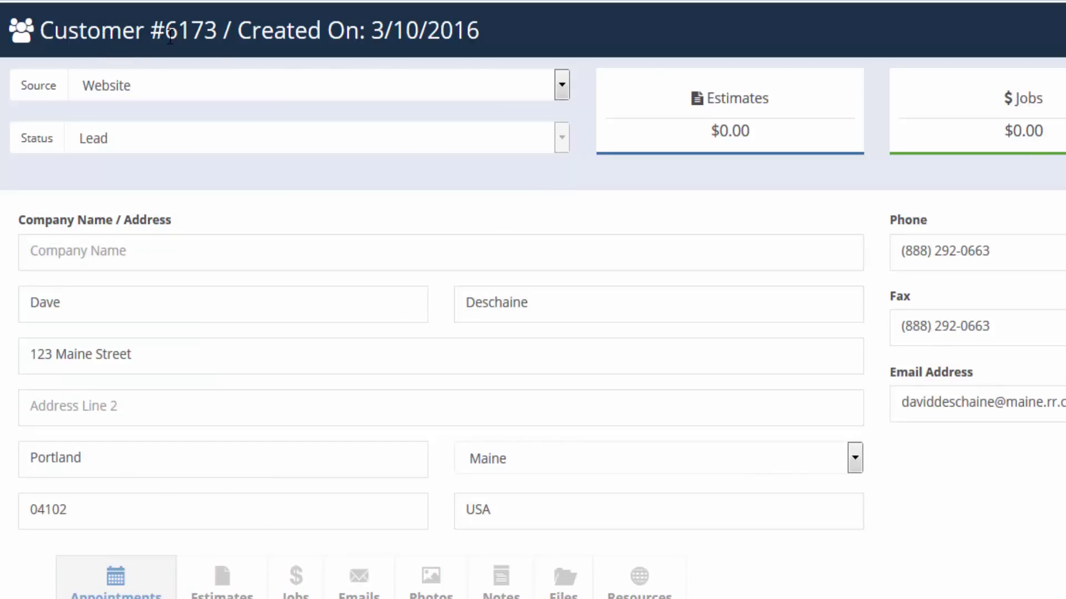
{"action": "left_click_drag", "start_coordinate": [164, 30], "coordinate": [215, 30]}
{"action": "scroll", "coordinate": [533, 300], "scroll_direction": "down", "scroll_amount": 3}
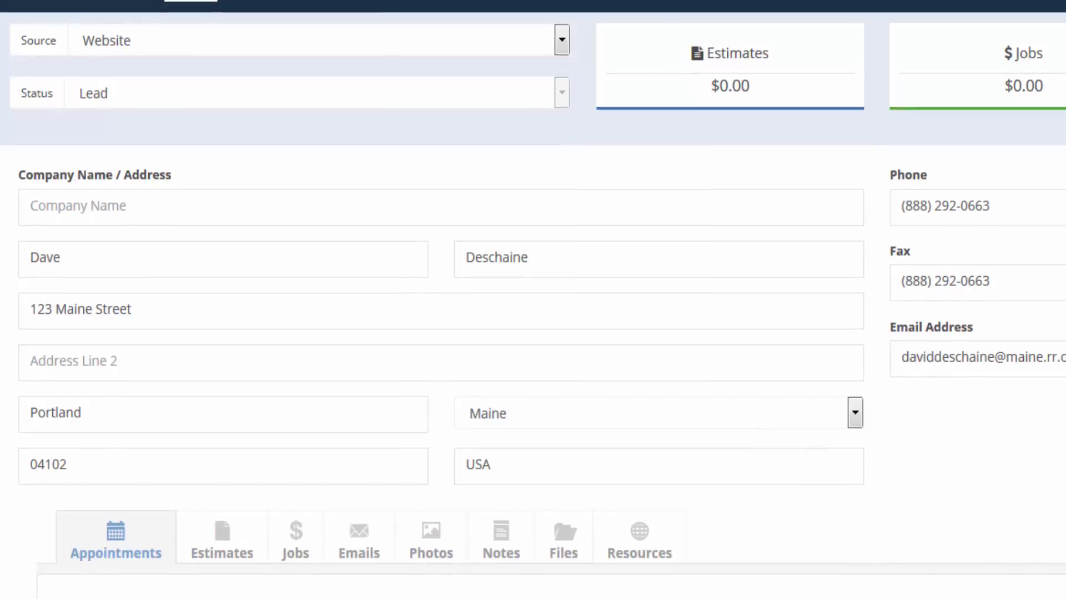
{"action": "scroll", "coordinate": [171, 400], "scroll_direction": "down", "scroll_amount": 2}
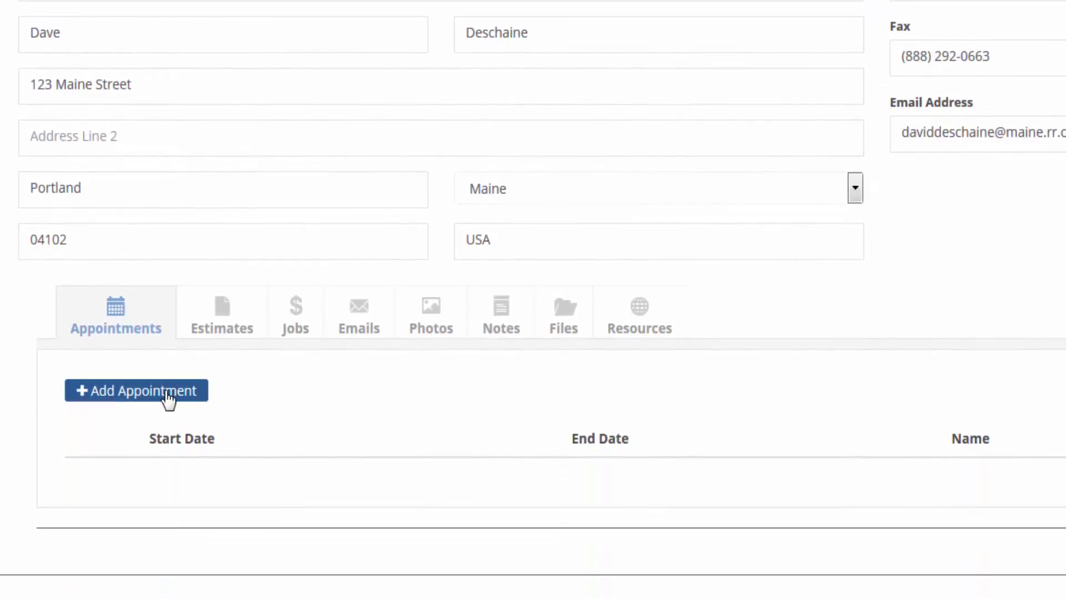
Start a new appointment for this customer and check the User dropdown's options
{"action": "left_click", "coordinate": [167, 397]}
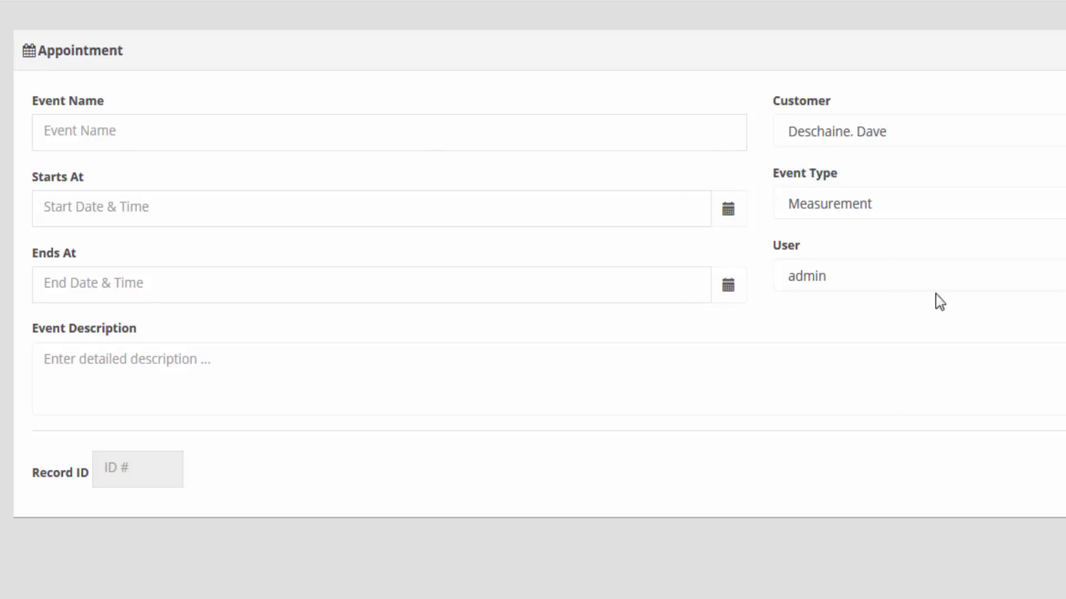
{"action": "left_click", "coordinate": [890, 274]}
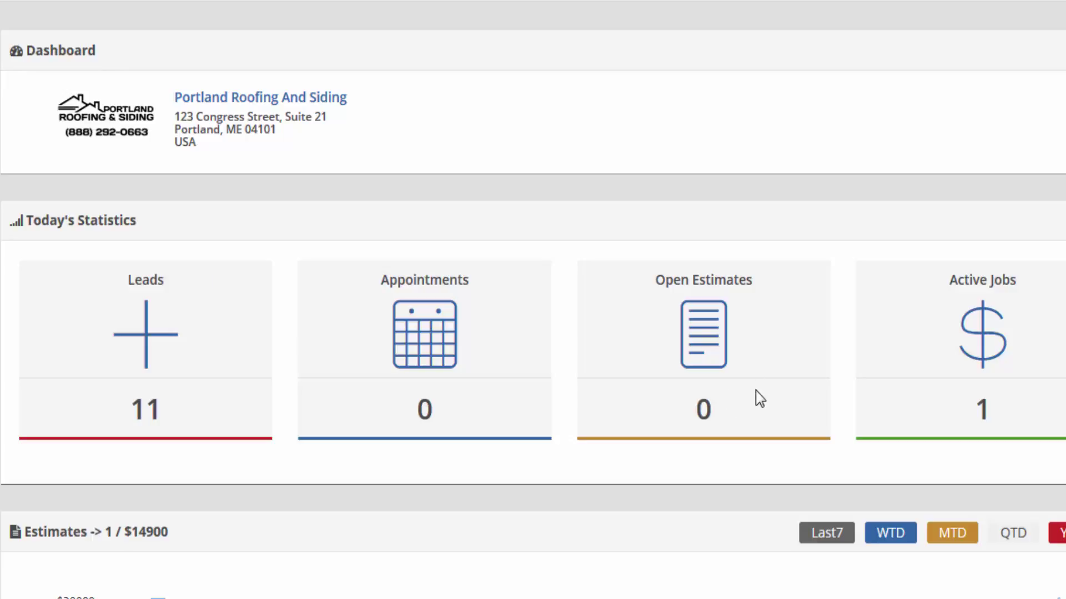
Open the March 2016 appointments calendar from the Dashboard's Appointments tile
{"action": "left_click", "coordinate": [446, 349]}
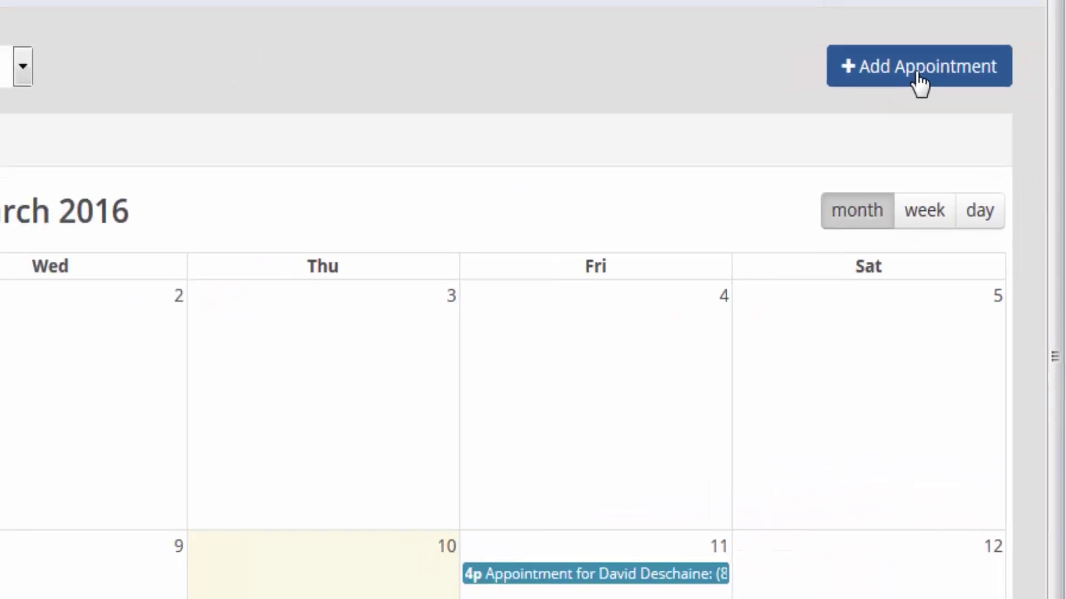
{"action": "left_click", "coordinate": [920, 81]}
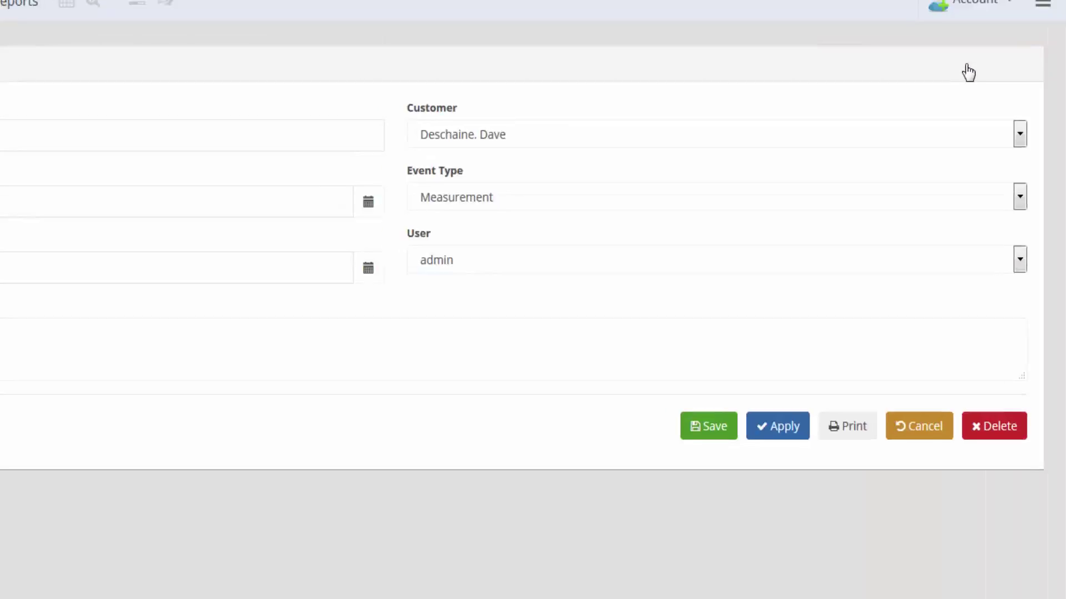
{"action": "left_click", "coordinate": [682, 109]}
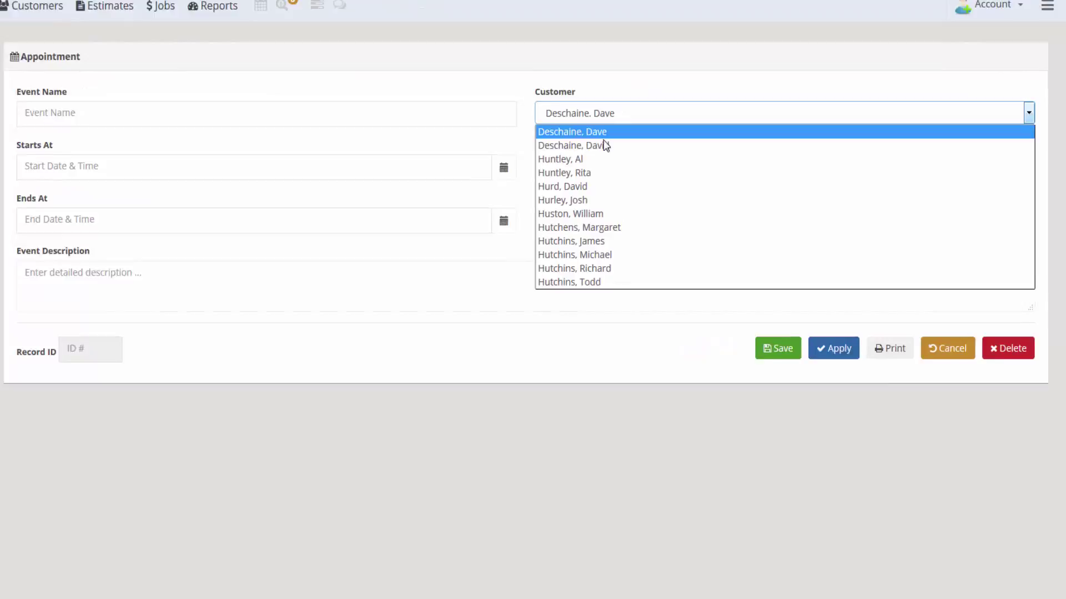
{"action": "left_click", "coordinate": [637, 125]}
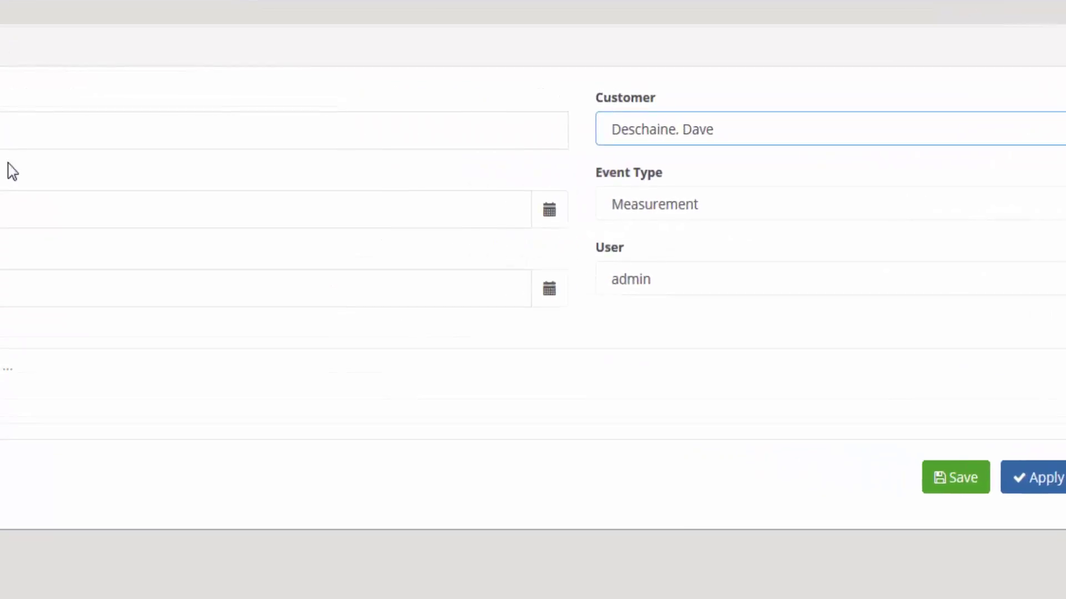
{"action": "left_click", "coordinate": [167, 125]}
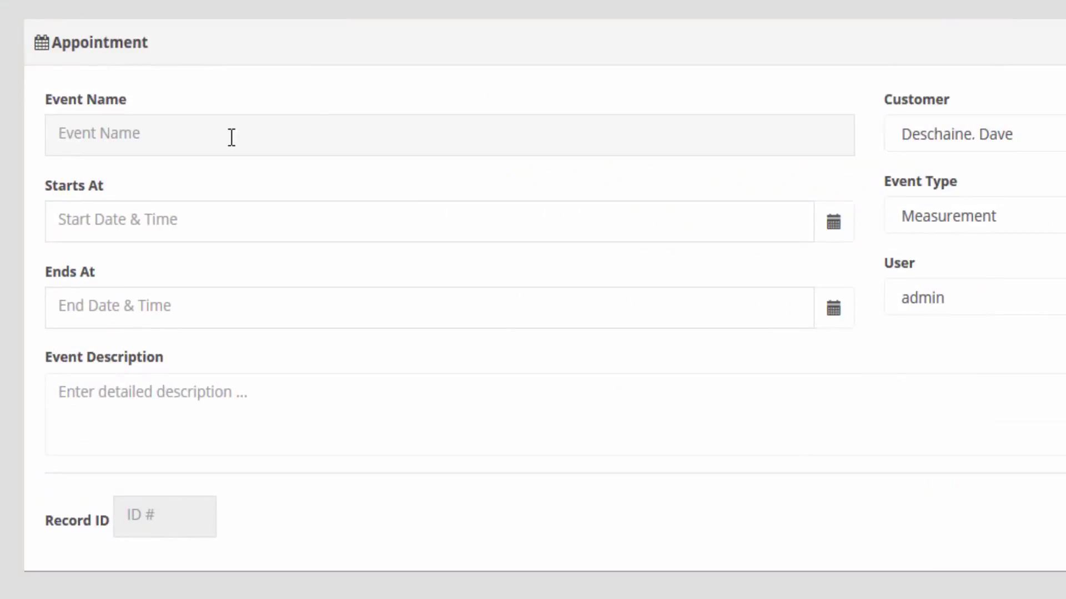
{"action": "type", "text": "Roofing Esti"}
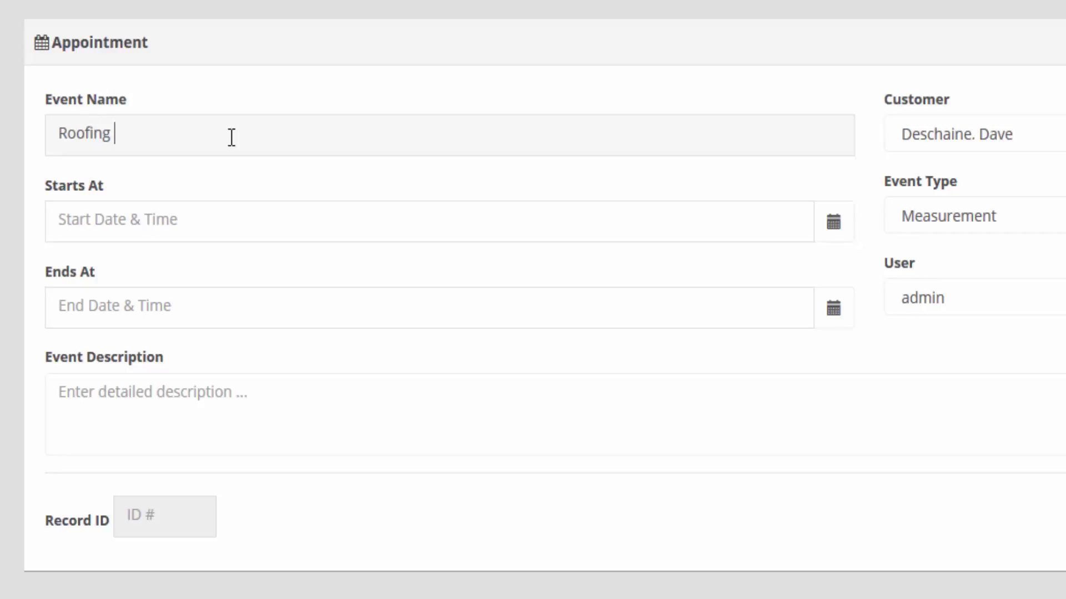
{"action": "type", "text": "mate"}
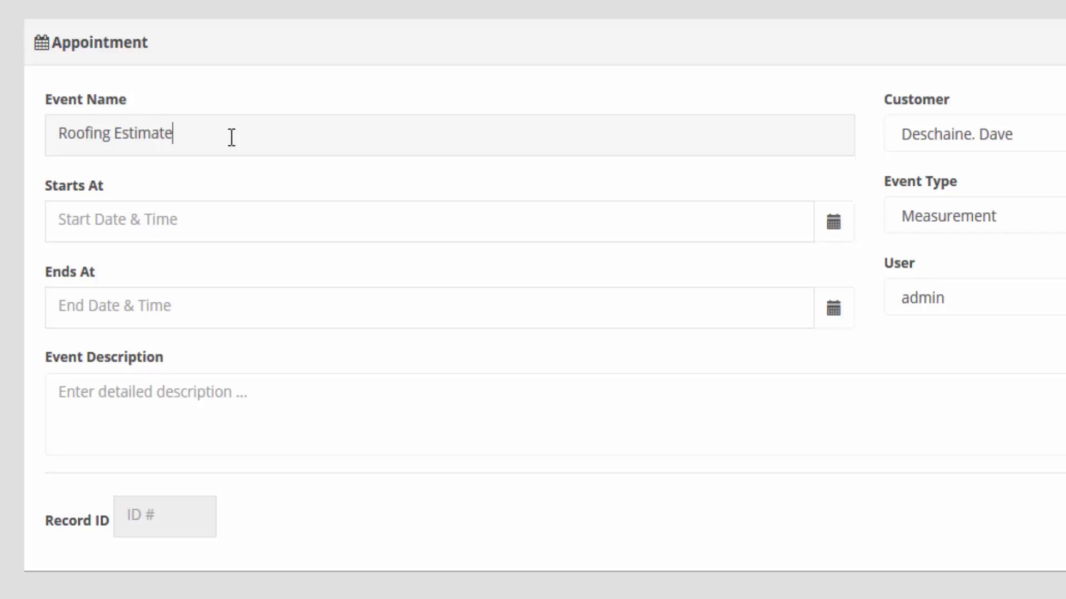
{"action": "left_click", "coordinate": [833, 223]}
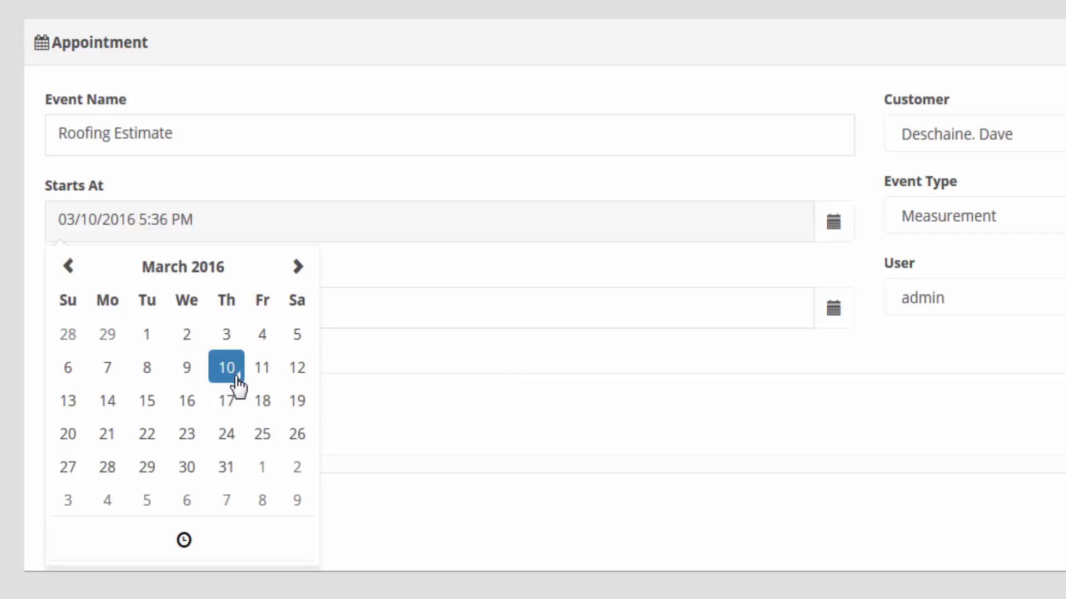
Set the appointment's start time to 2:00 PM on 03/10/2016
{"action": "left_click", "coordinate": [183, 539]}
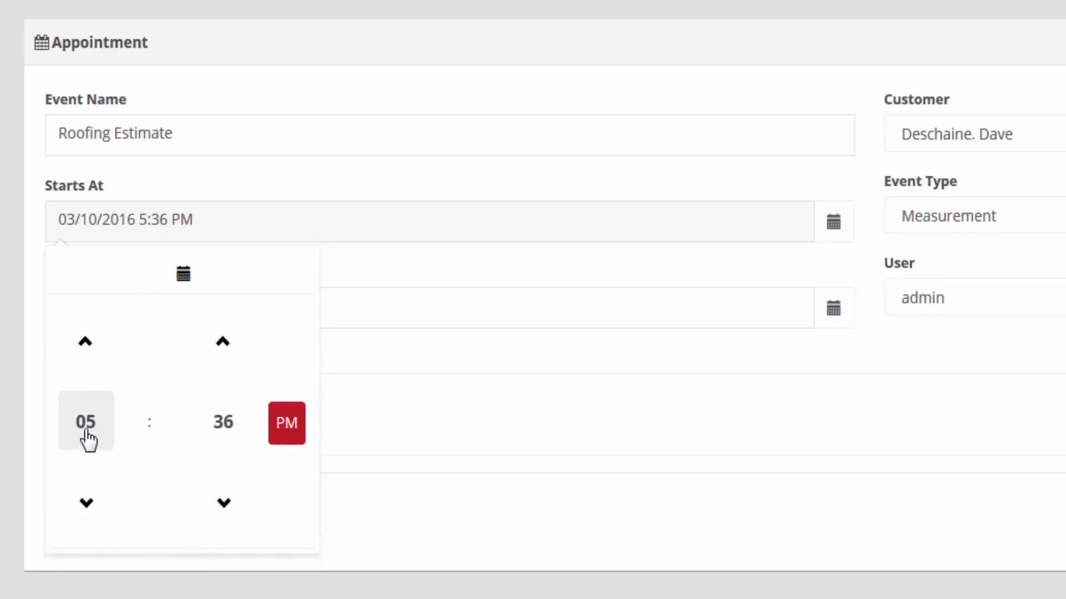
{"action": "left_click", "coordinate": [84, 428]}
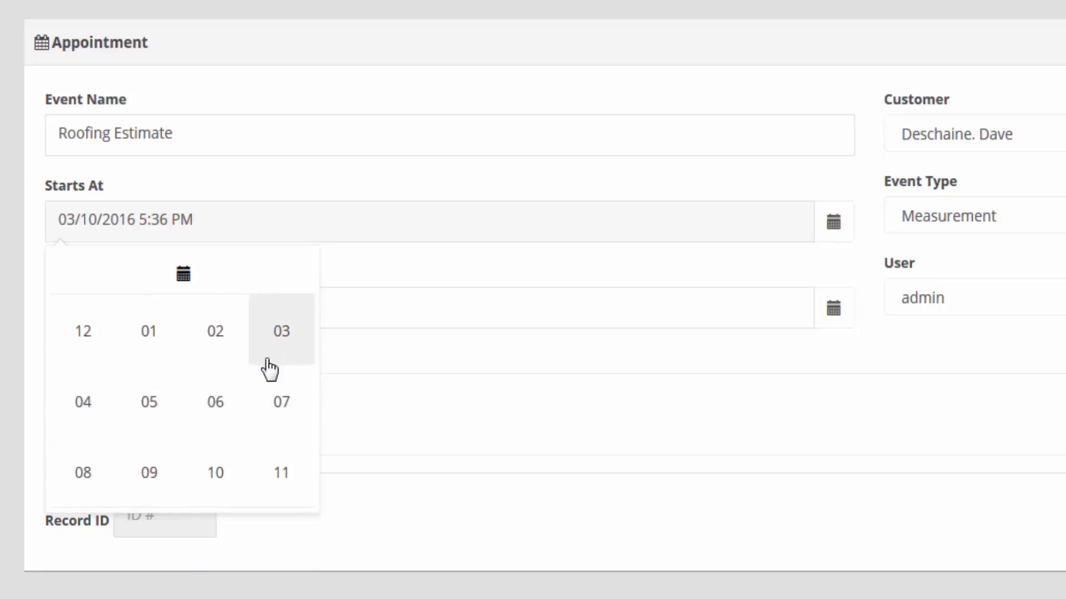
{"action": "left_click", "coordinate": [223, 339]}
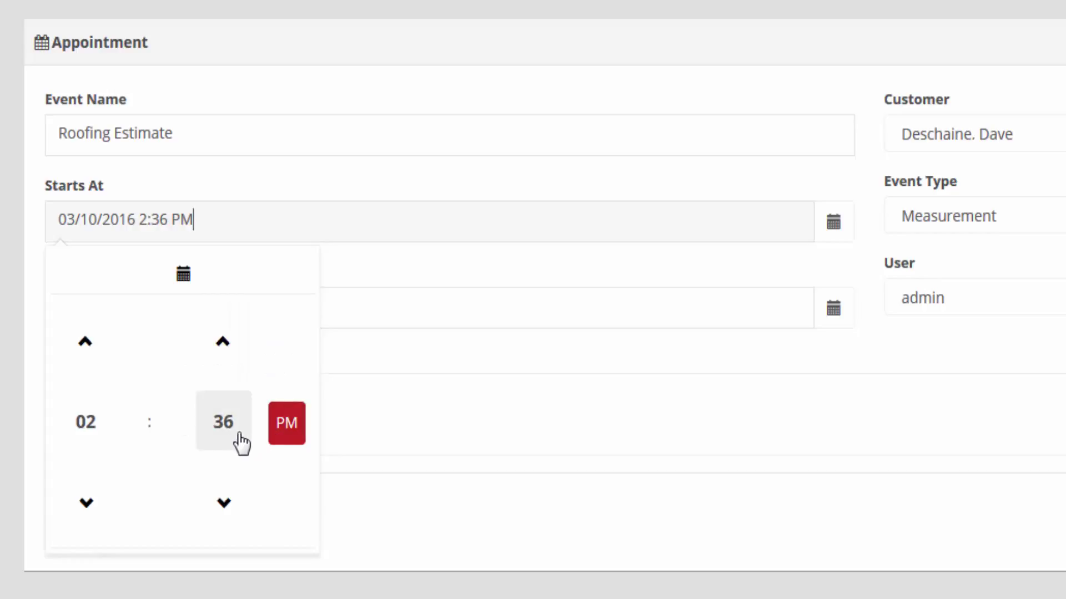
{"action": "left_click", "coordinate": [223, 422]}
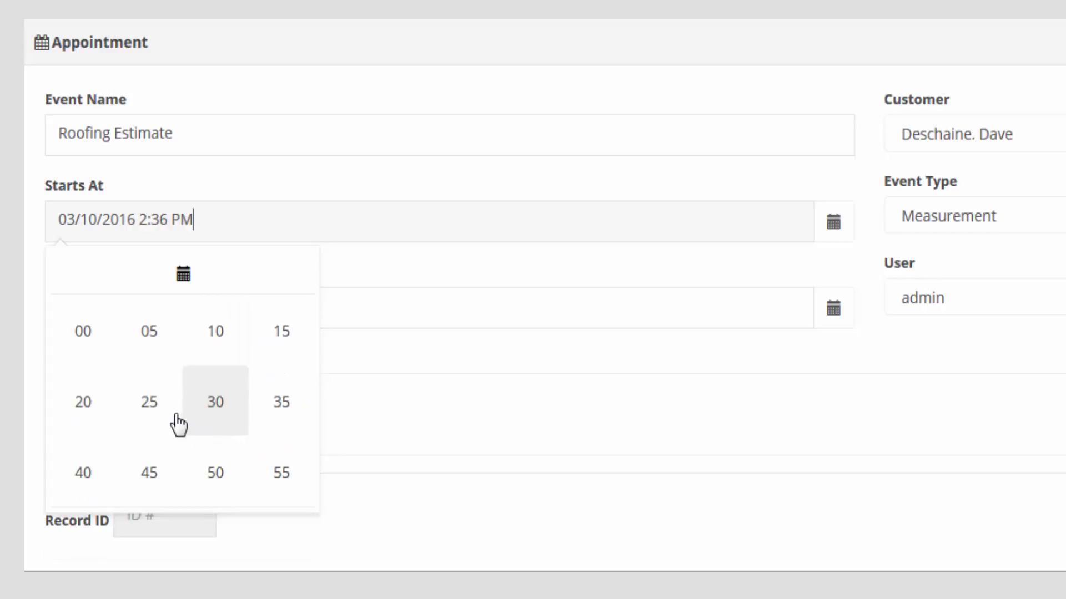
{"action": "left_click", "coordinate": [81, 334]}
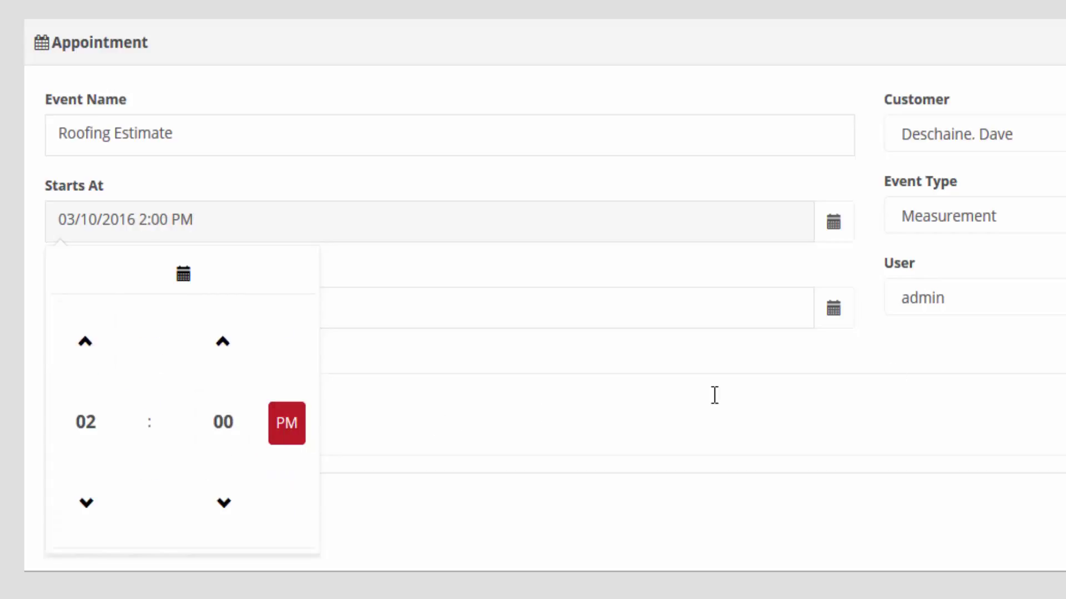
Set the appointment's end time to 4:00 PM on 03/10/2016
{"action": "left_click", "coordinate": [834, 313]}
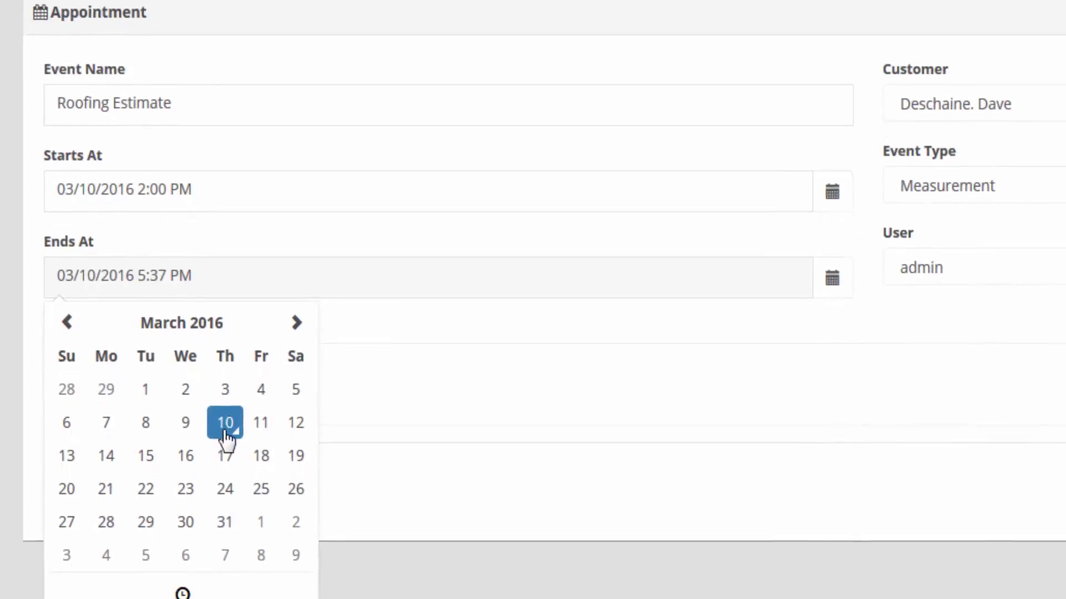
{"action": "scroll", "coordinate": [227, 456], "scroll_direction": "down", "scroll_amount": 2}
{"action": "left_click", "coordinate": [183, 543]}
{"action": "left_click", "coordinate": [80, 394]}
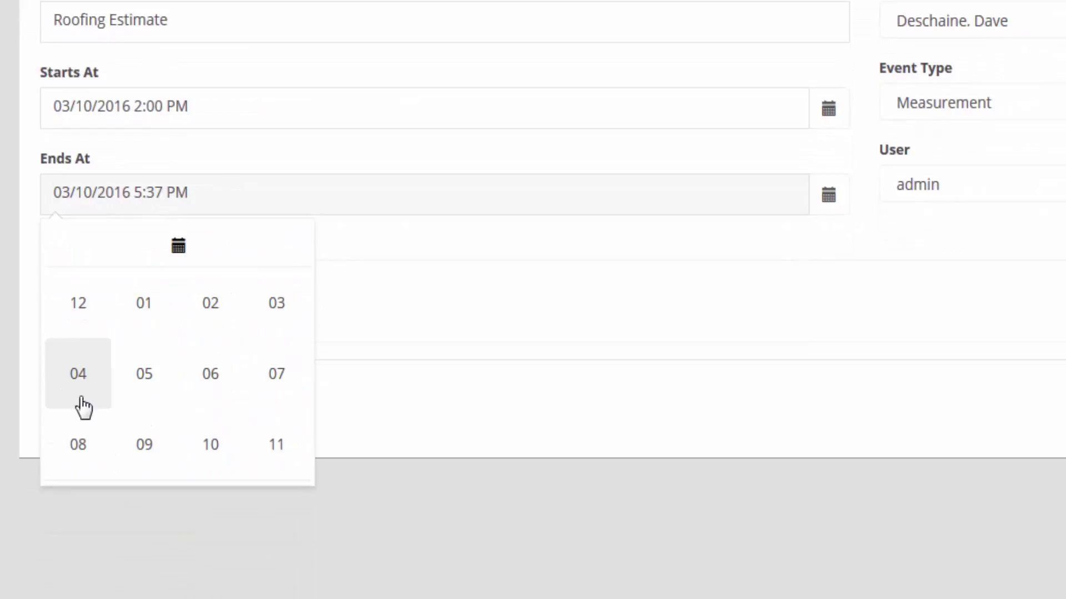
{"action": "left_click", "coordinate": [78, 376]}
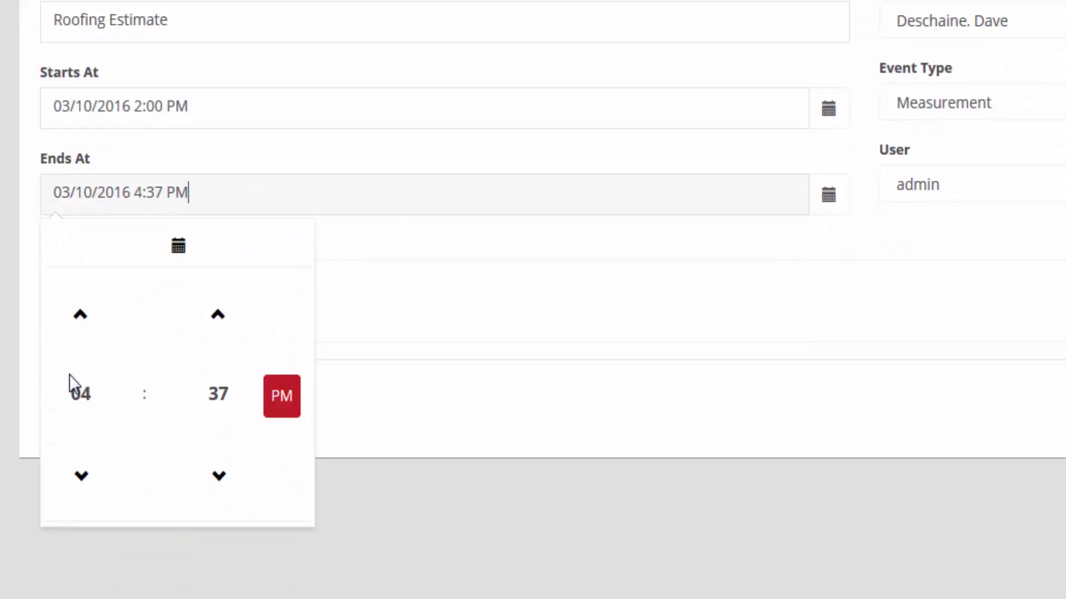
{"action": "left_click", "coordinate": [219, 394]}
{"action": "left_click", "coordinate": [78, 309]}
Write an event description noting the roof needs installing
{"action": "key", "text": "Tab"}
{"action": "type", "text": "N"}
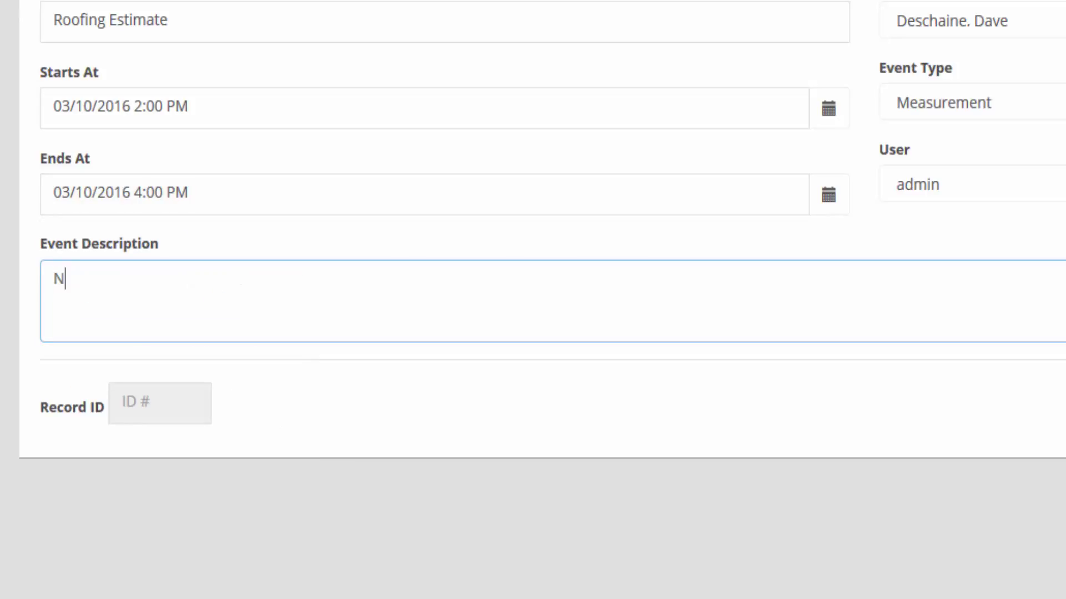
{"action": "type", "text": "eeds A Ro"}
{"action": "type", "text": "of Inst"}
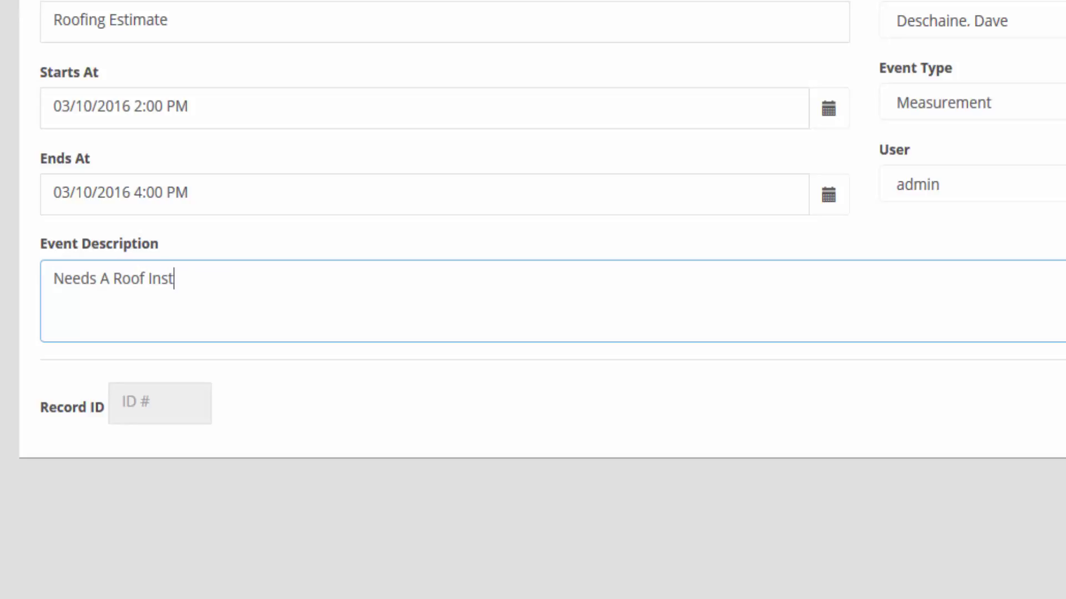
{"action": "type", "text": "6aled"}
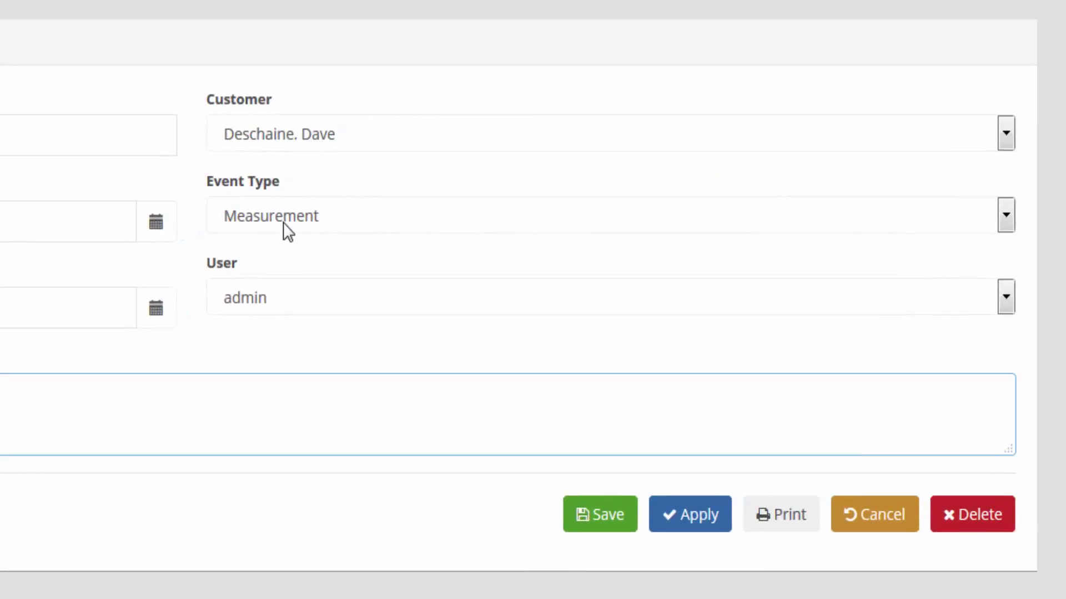
Set the event type to Estimate, assign it to David, and save
{"action": "left_click", "coordinate": [283, 222]}
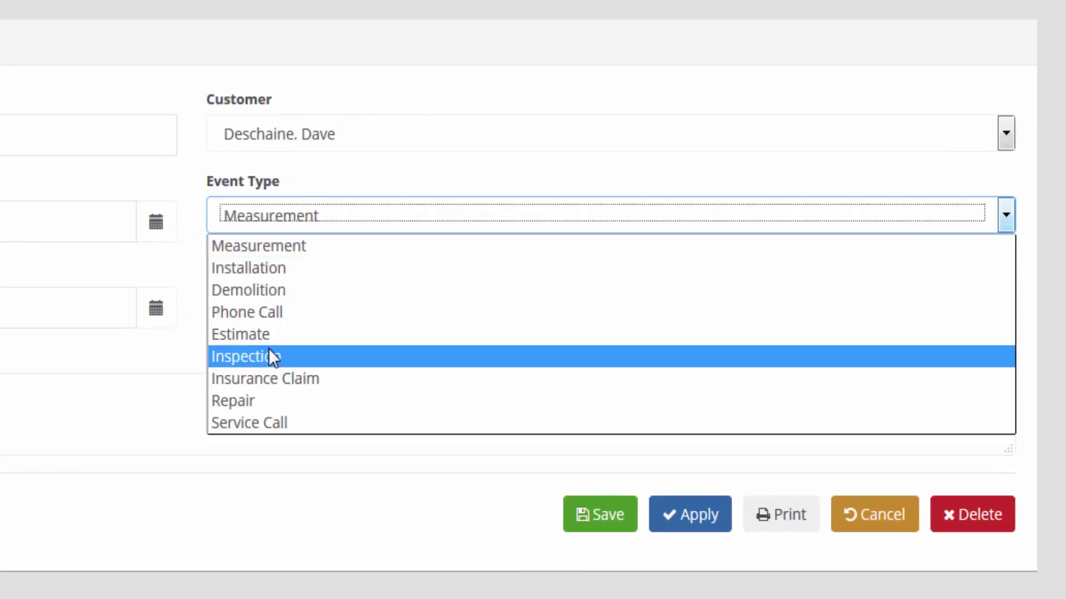
{"action": "left_click", "coordinate": [265, 334]}
{"action": "left_click", "coordinate": [316, 300]}
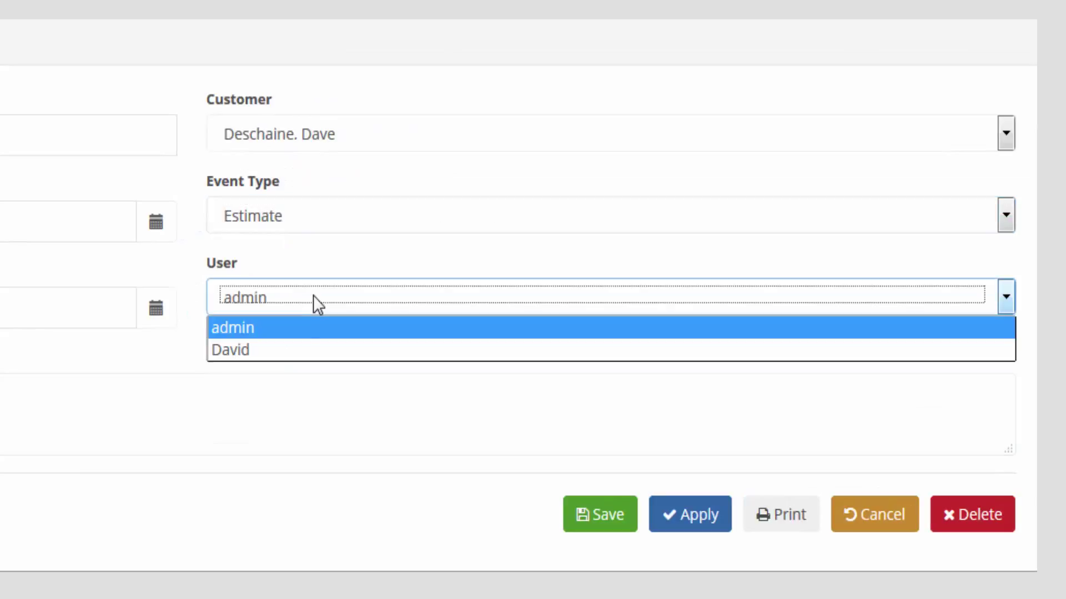
{"action": "left_click", "coordinate": [261, 349]}
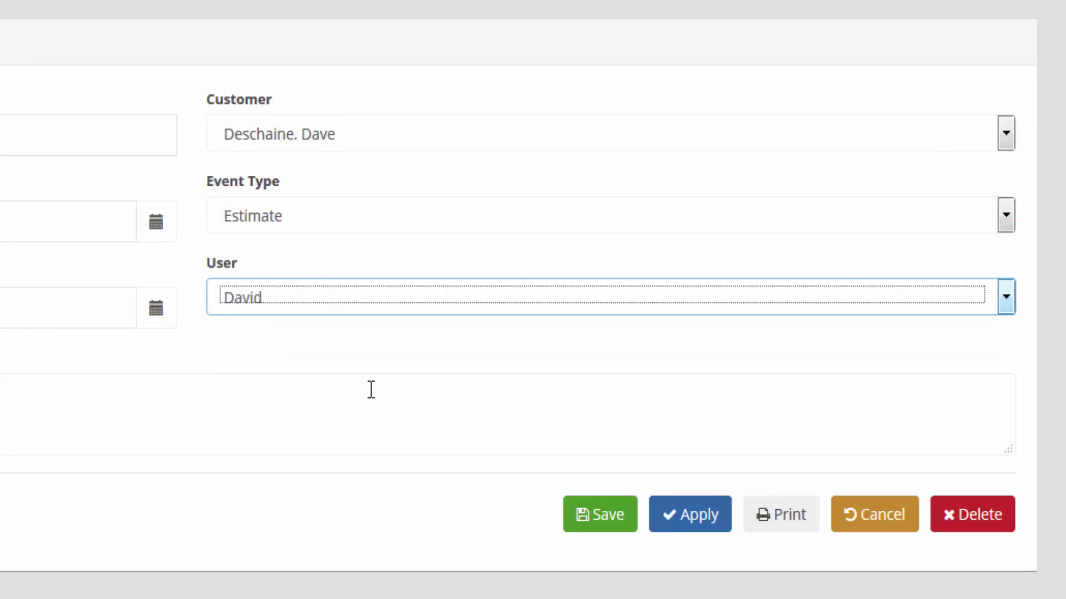
{"action": "left_click", "coordinate": [600, 514]}
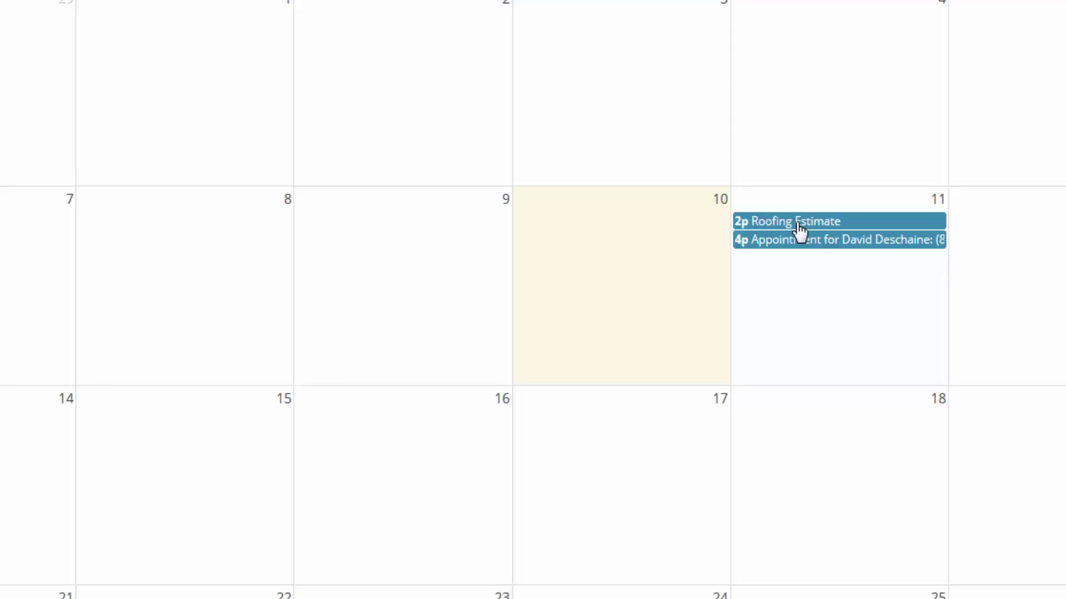
Drag Roofing Estimate to Saturday March 12 and reopen its appointment form
{"action": "left_click_drag", "start_coordinate": [799, 224], "coordinate": [965, 223]}
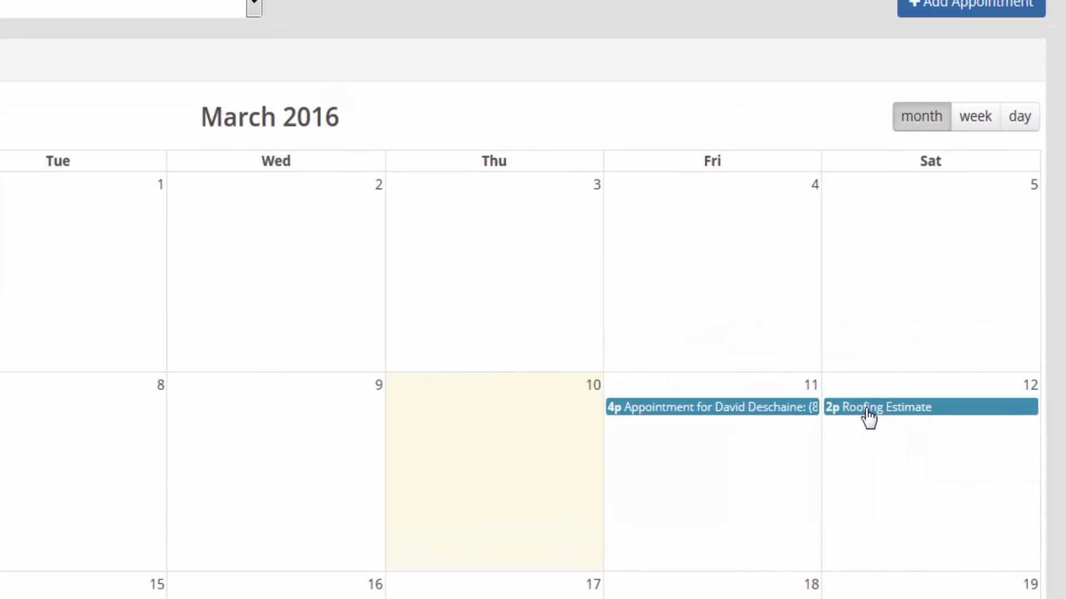
{"action": "left_click", "coordinate": [869, 414]}
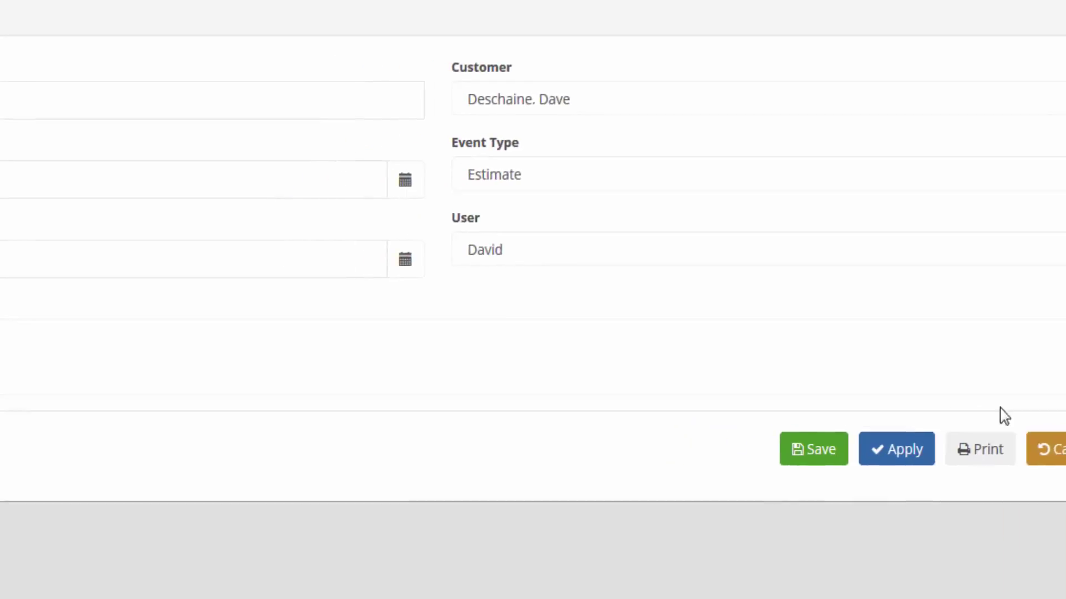